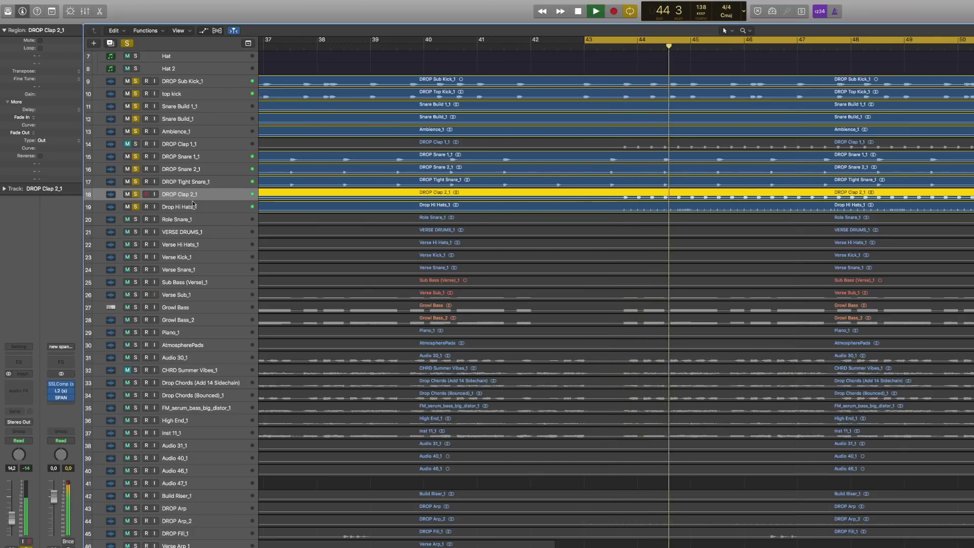
Add a Channel EQ to the DROP Clap 2_1 track with a 24 dB/Oct low cut at 310 Hz while it plays.
{"action": "key", "text": "space"}
{"action": "left_click", "coordinate": [20, 362]}
{"action": "left_click", "coordinate": [35, 192]}
{"action": "key", "text": "space"}
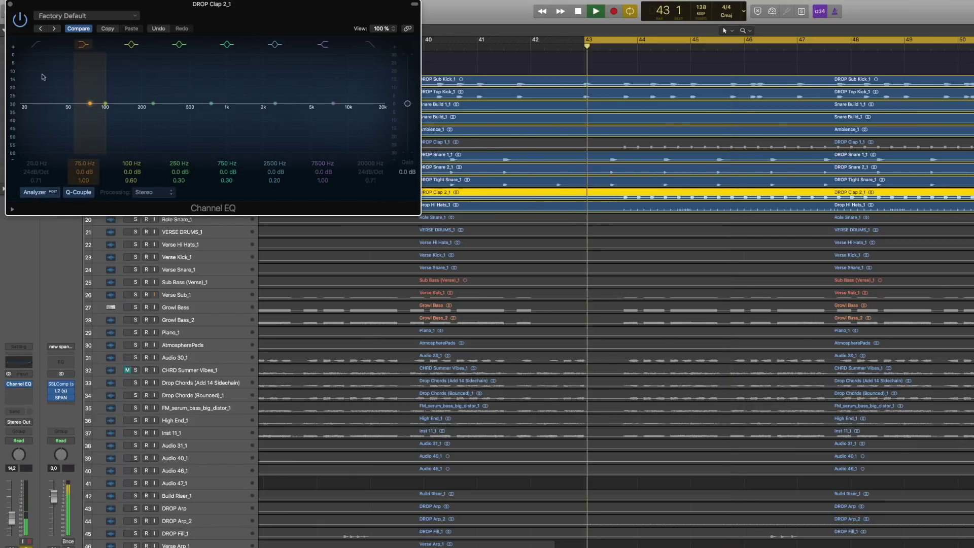
{"action": "left_click_drag", "start_coordinate": [31, 132], "coordinate": [147, 145]}
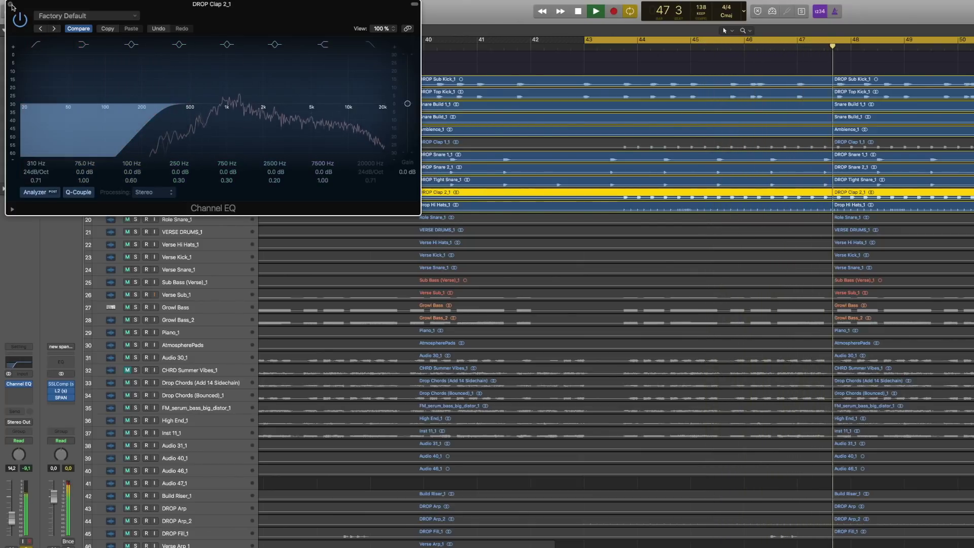
{"action": "left_click", "coordinate": [10, 5]}
Send DROP Clap 2_1 to the Bus 5 Clap Reverb and adjust the send level by ear during playback.
{"action": "left_click", "coordinate": [23, 411]}
{"action": "left_click", "coordinate": [106, 335]}
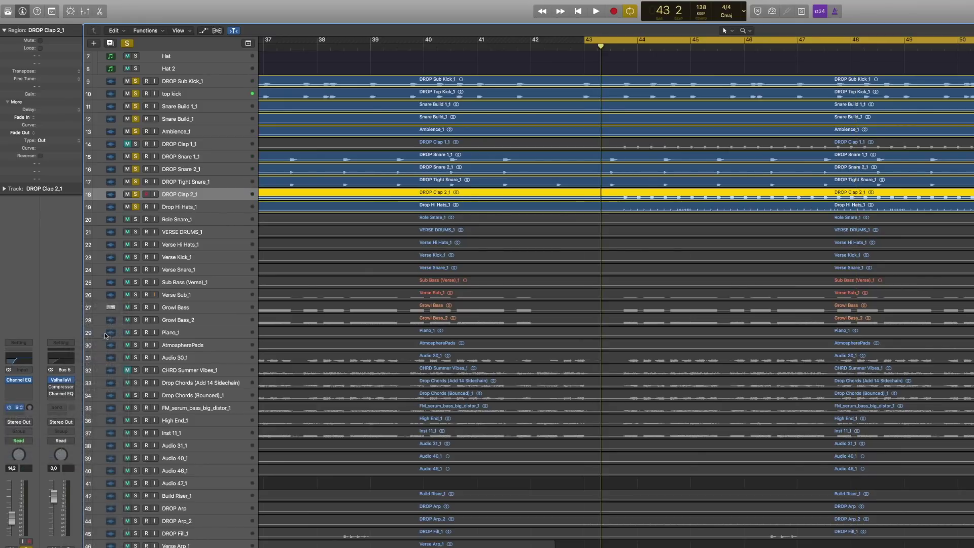
{"action": "key", "text": "space"}
{"action": "left_click_drag", "start_coordinate": [30, 409], "coordinate": [29, 421]}
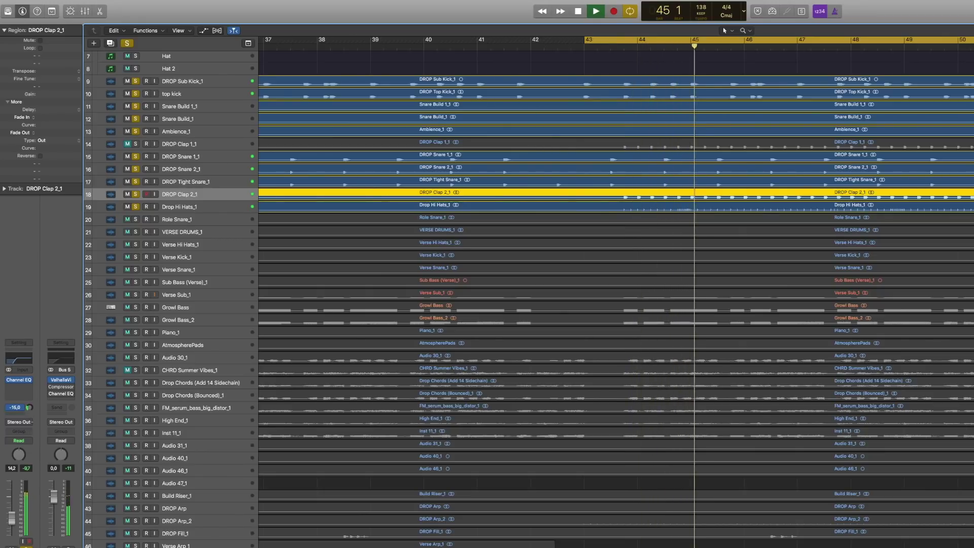
{"action": "left_click_drag", "start_coordinate": [29, 421], "coordinate": [30, 412]}
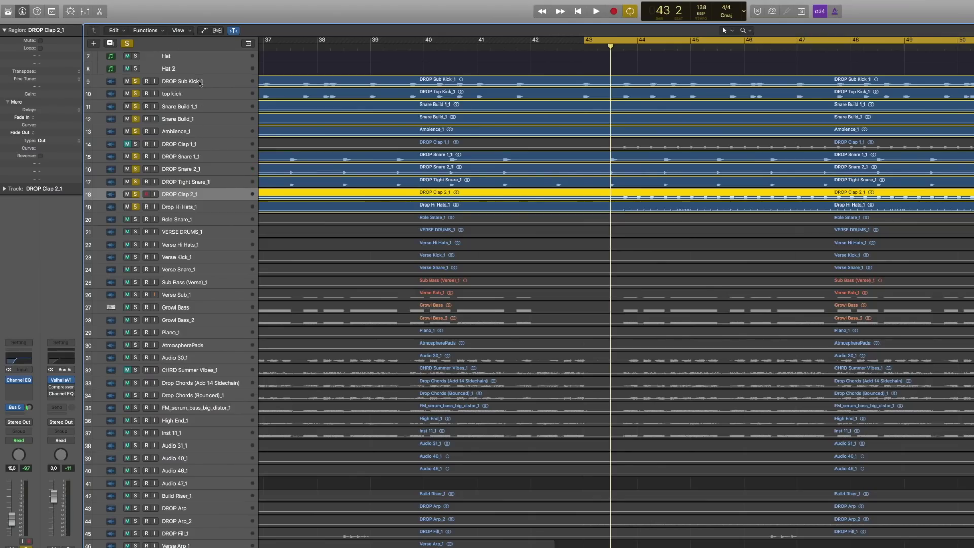
In the mixer, select the Kick and the soloed kick, snare, clap and hi-hat channels together and route their outputs to Bus 2, All Drums.
{"action": "key", "text": "x"}
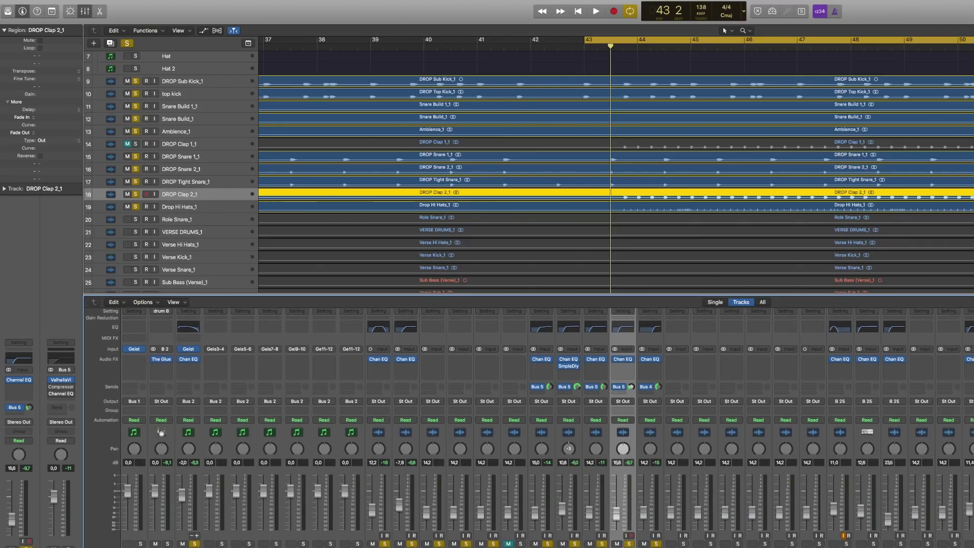
{"action": "left_click", "coordinate": [188, 375]}
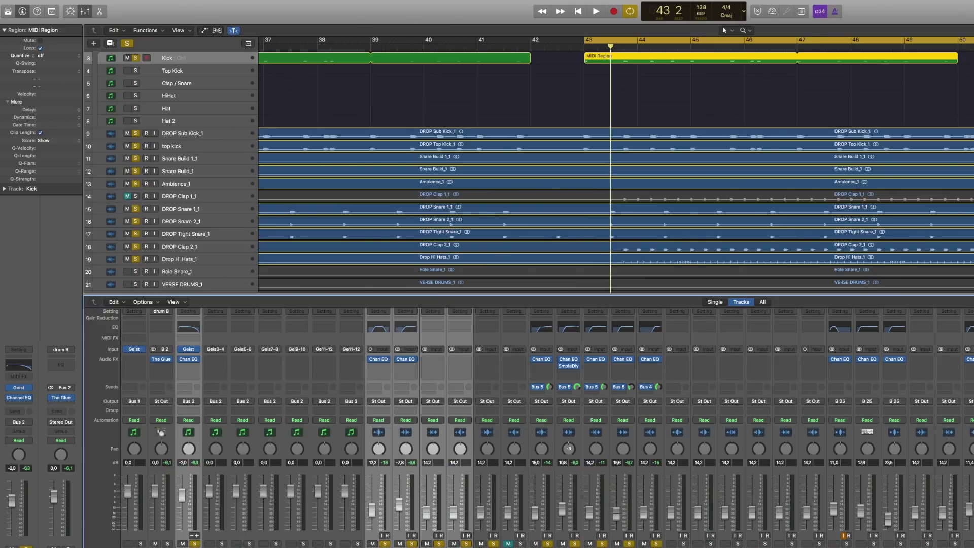
{"action": "left_click", "coordinate": [487, 401]}
{"action": "mouse_move", "coordinate": [553, 314]}
{"action": "left_click", "coordinate": [612, 312]}
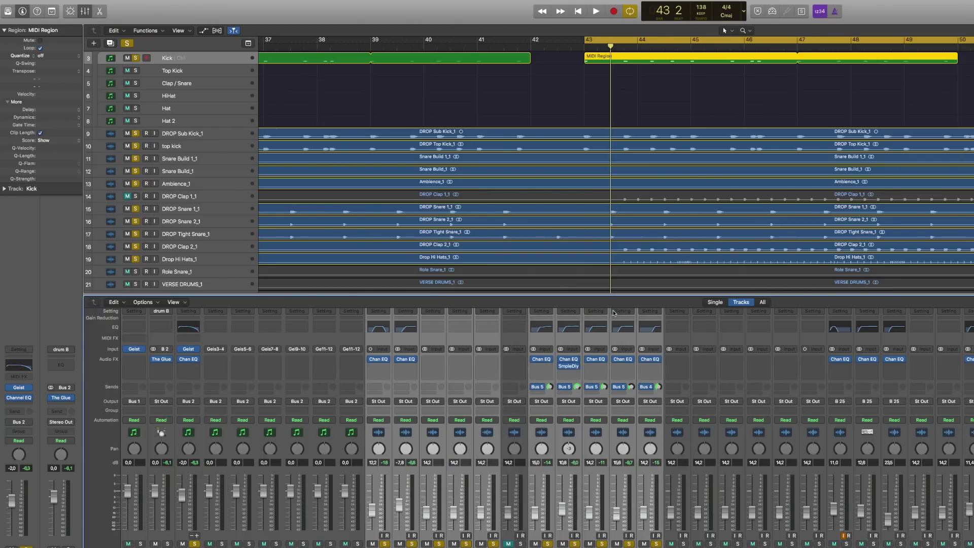
{"action": "key", "text": "x"}
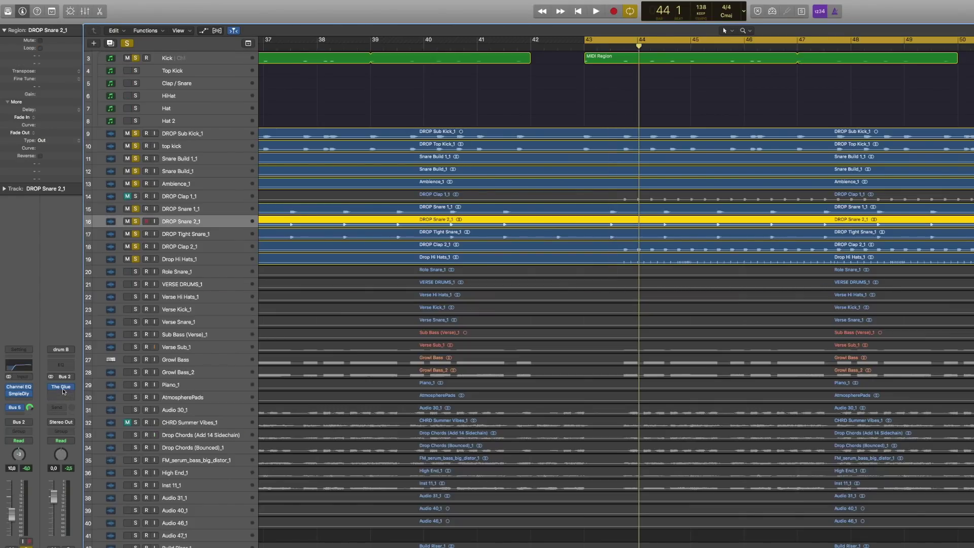
Open The Glue compressor on the All Drums bus and set its mix to 7 % while listening to the drums.
{"action": "left_click", "coordinate": [62, 387]}
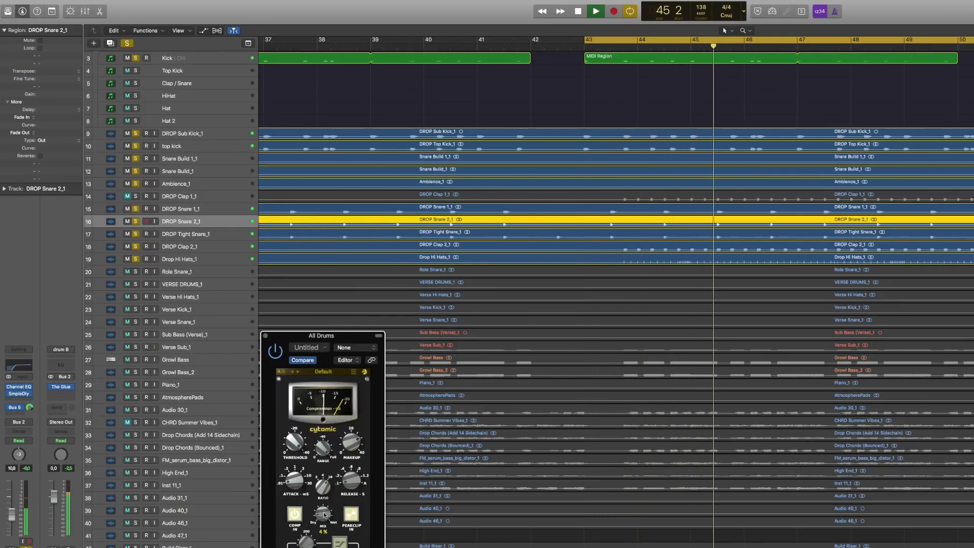
{"action": "key", "text": "space"}
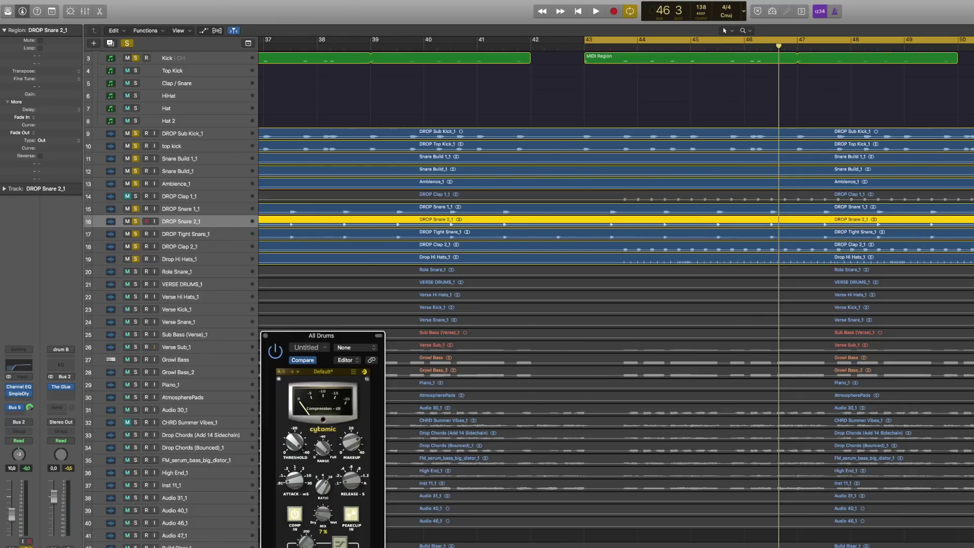
{"action": "key", "text": "space"}
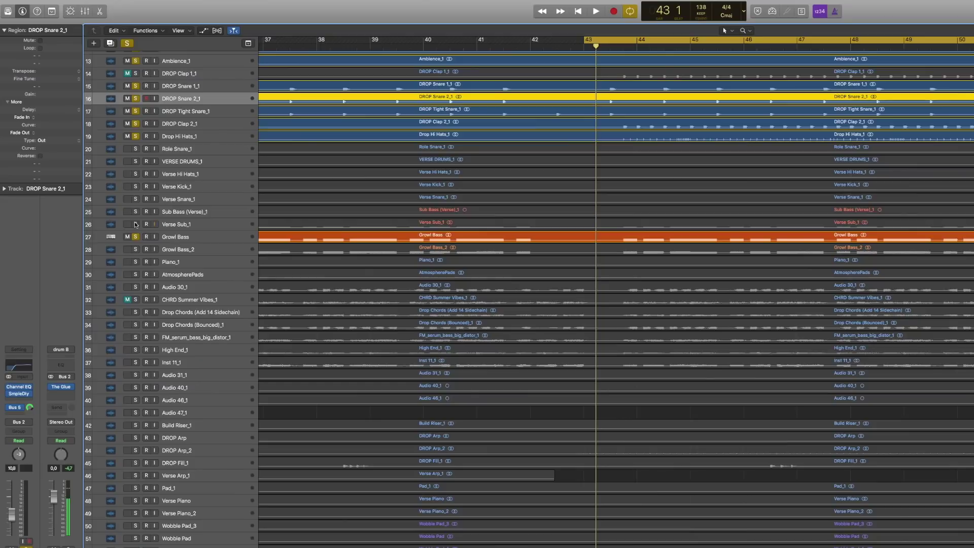
Solo Verse Sub_1 instead of Growl Bass and play it together with the drums.
{"action": "left_click", "coordinate": [135, 224]}
{"action": "left_click", "coordinate": [136, 237]}
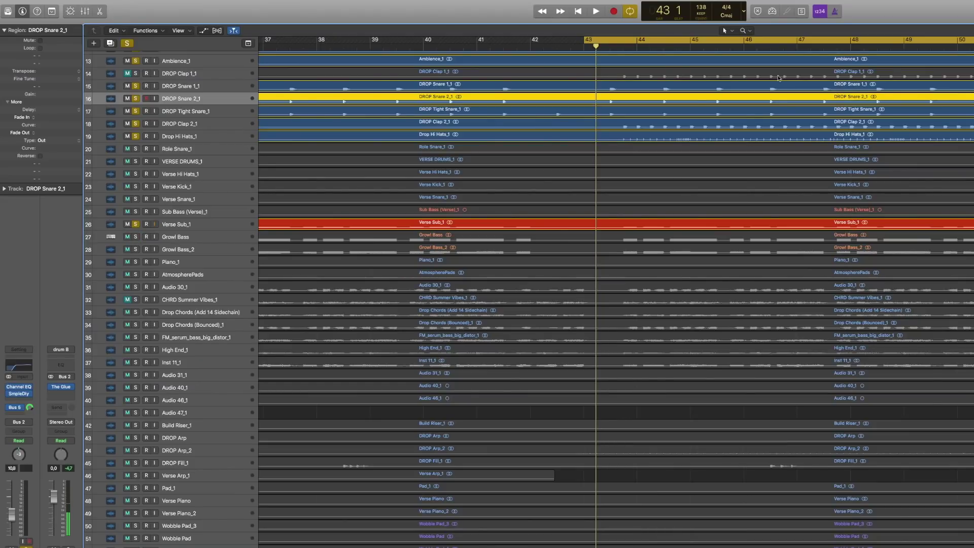
{"action": "key", "text": "space"}
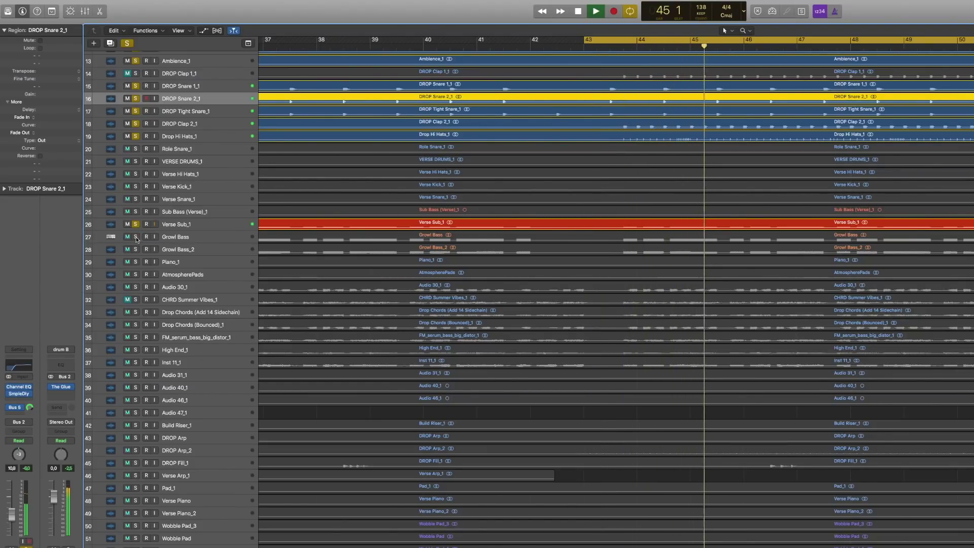
{"action": "key", "text": "space"}
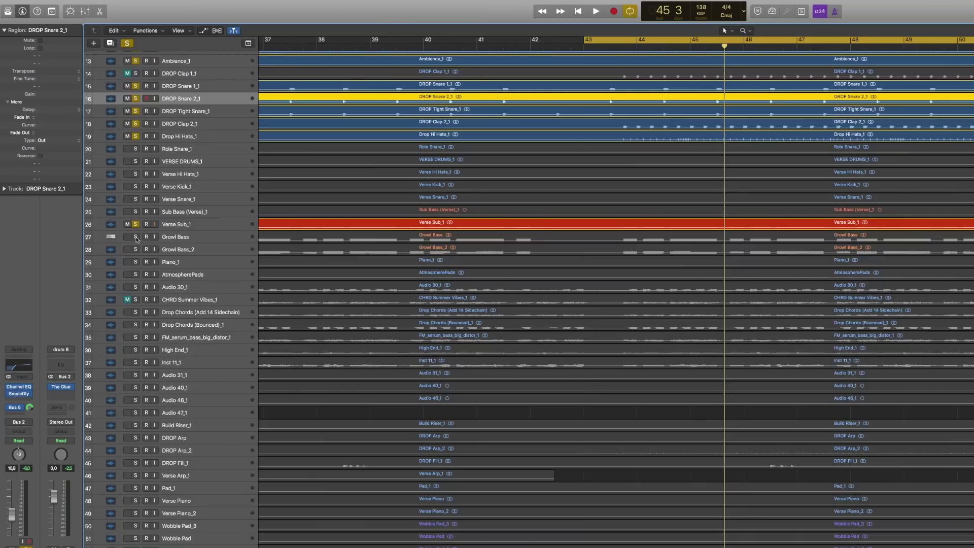
Add Growl Bass to the soloed tracks and play it with the sub and drums.
{"action": "left_click", "coordinate": [136, 237]}
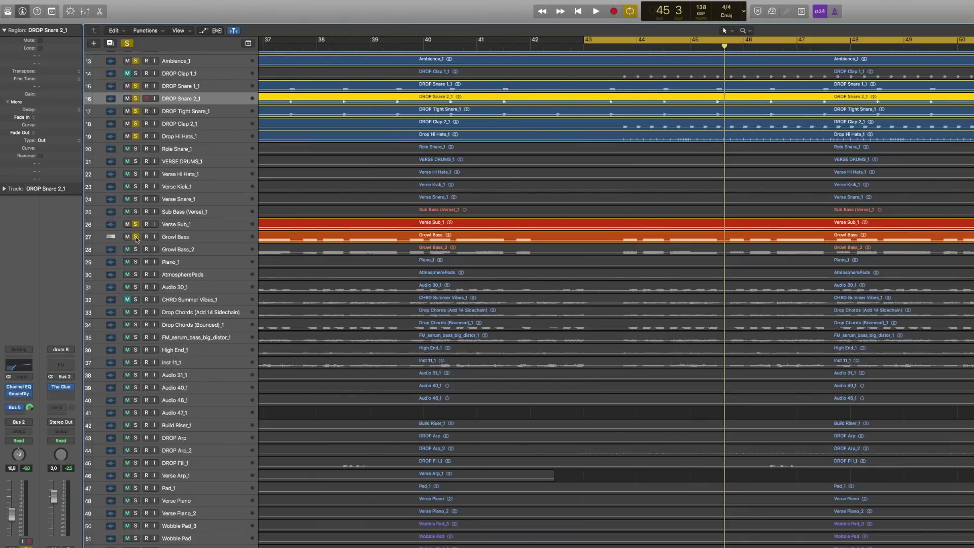
{"action": "left_click", "coordinate": [136, 232]}
{"action": "key", "text": "space"}
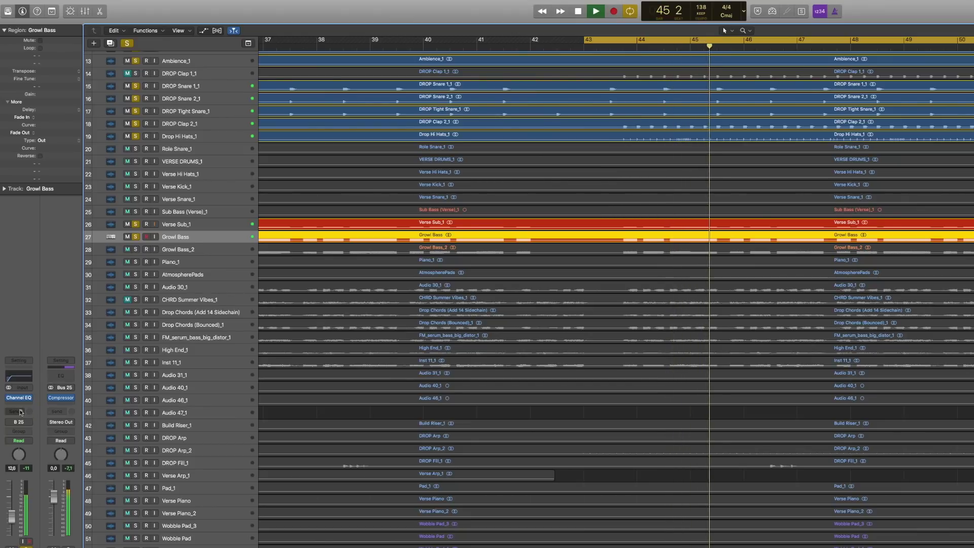
Send Growl Bass to the Bus 7 Inst. Reverb and set the send level by ear.
{"action": "key", "text": "space"}
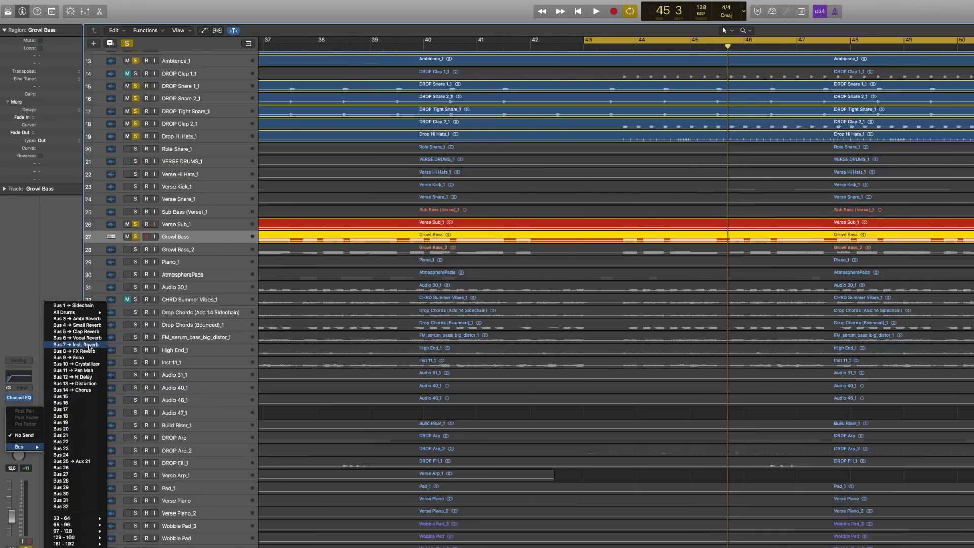
{"action": "left_click", "coordinate": [90, 345]}
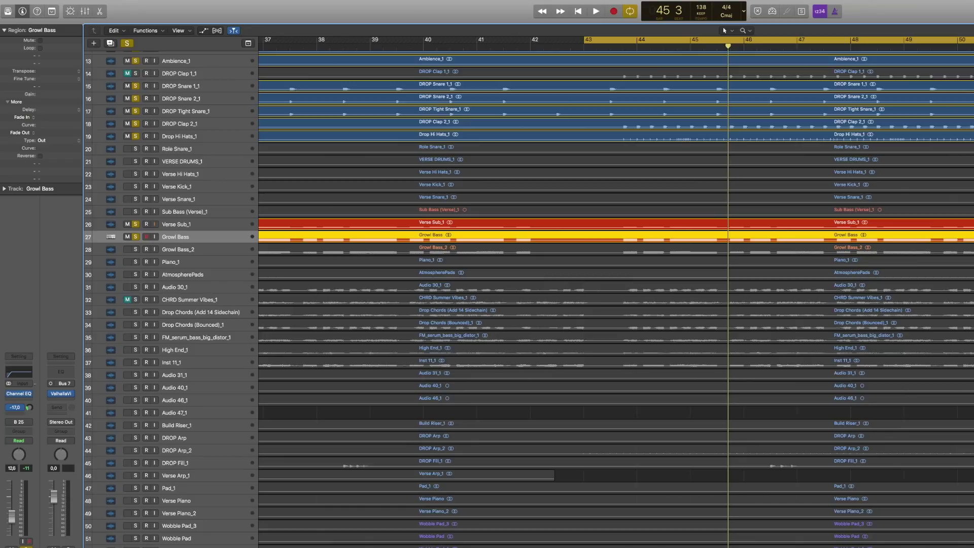
{"action": "key", "text": "space"}
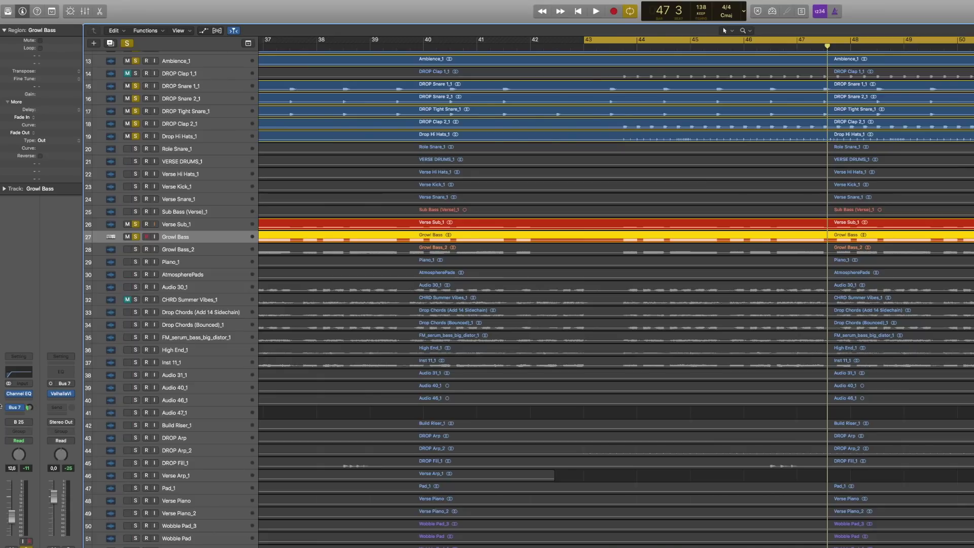
Solo Growl Bass_2, send it to the Bus 7 Inst. Reverb and play back the result.
{"action": "key", "text": "space"}
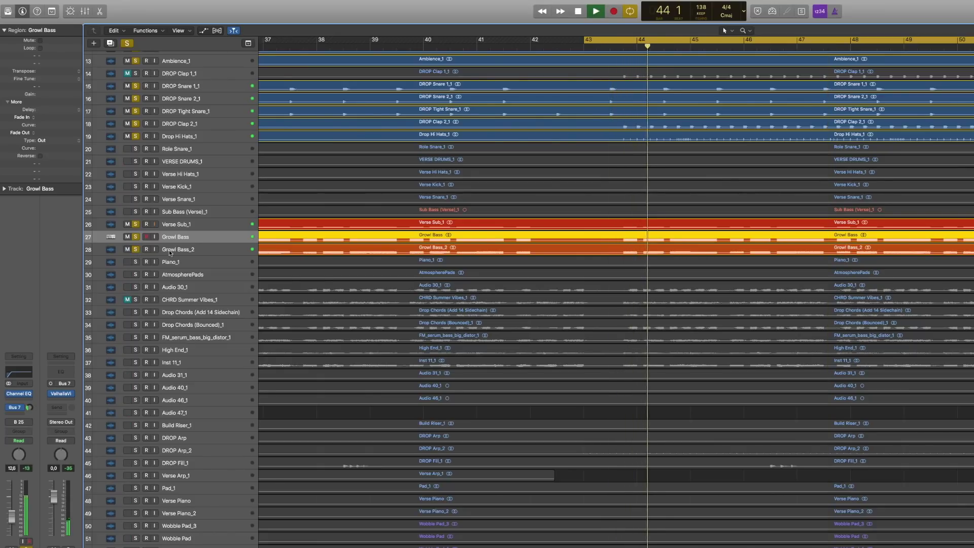
{"action": "left_click", "coordinate": [104, 251]}
{"action": "key", "text": "space"}
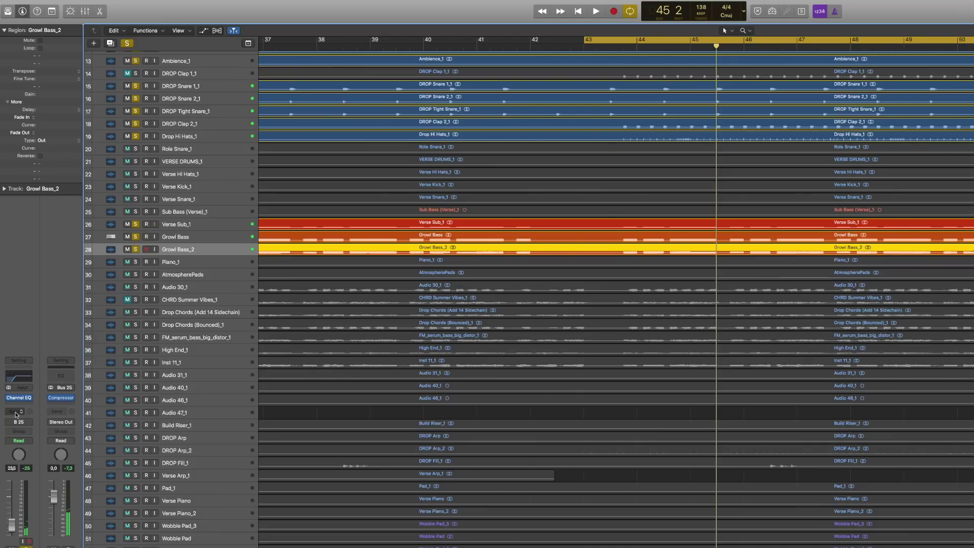
{"action": "left_click", "coordinate": [16, 412]}
{"action": "mouse_move", "coordinate": [35, 447]}
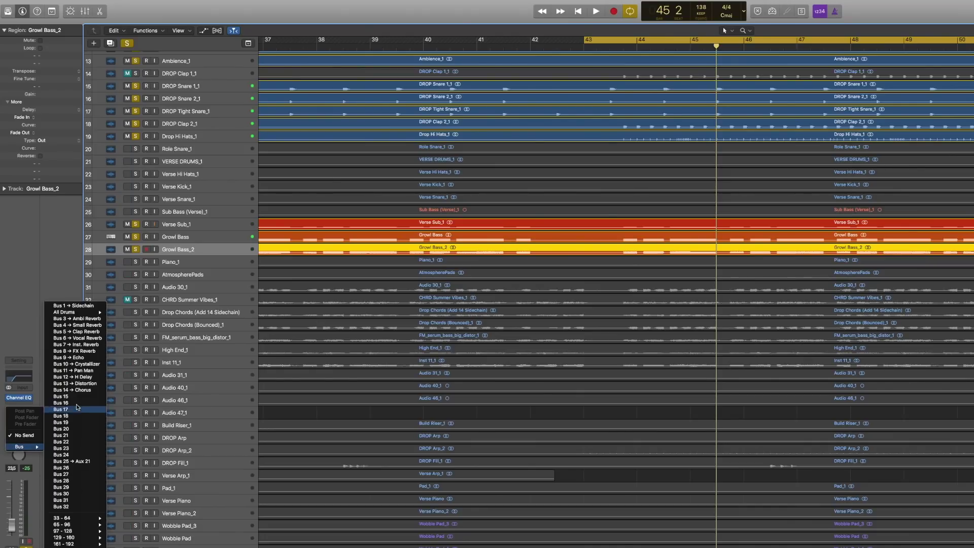
{"action": "left_click", "coordinate": [95, 346]}
{"action": "key", "text": "space"}
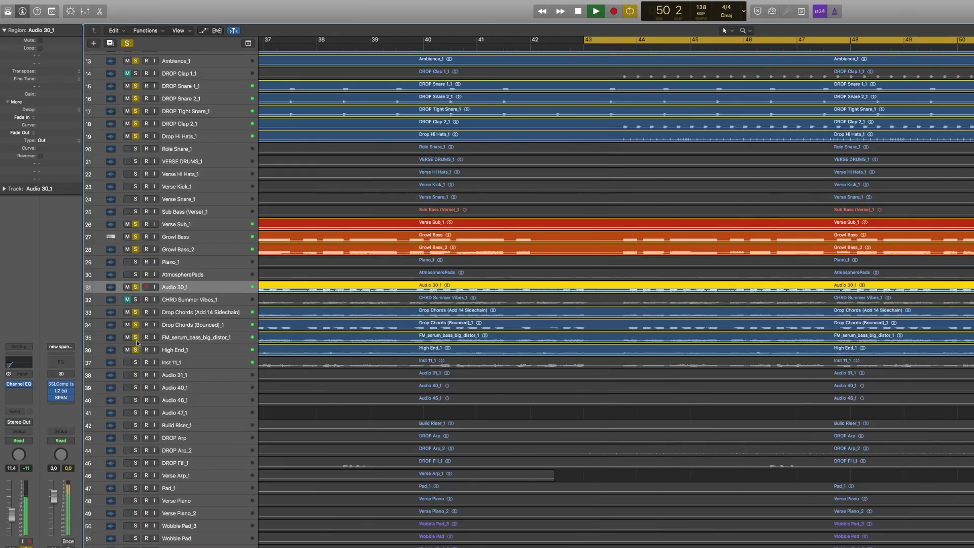
Leave Drop Chords (Bounced)_1 without a send and solo the tracks from it through Inst 11_1.
{"action": "left_click", "coordinate": [24, 435]}
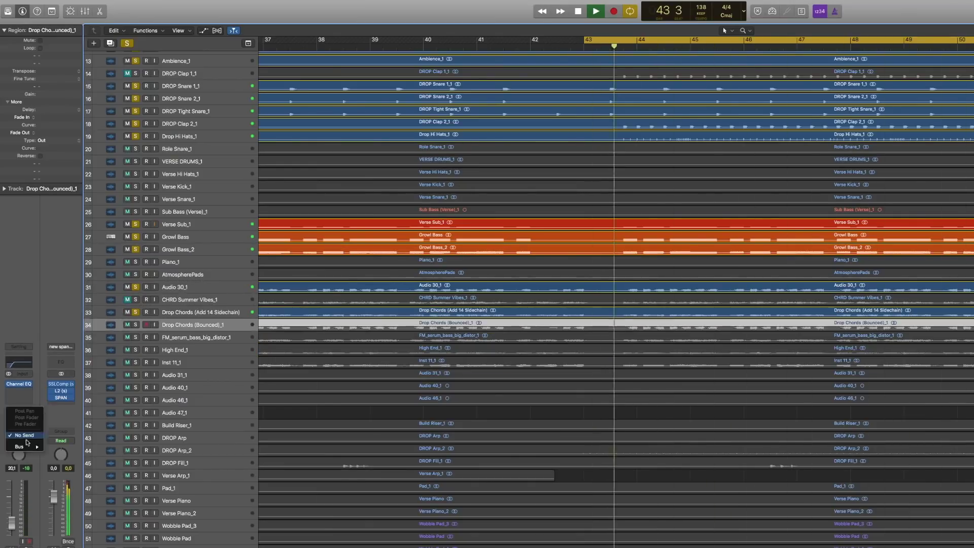
{"action": "key", "text": "Escape"}
{"action": "left_click_drag", "start_coordinate": [135, 325], "coordinate": [139, 383]}
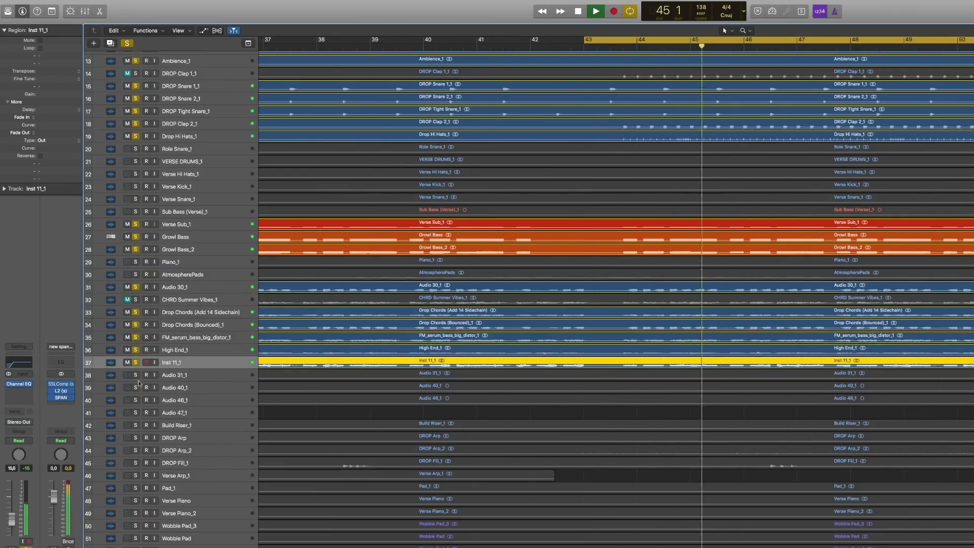
Show the mixer and audition the soloed drop with the Bus 7 Inst. Reverb send on Inst 11_1 bypassed.
{"action": "key", "text": "x"}
{"action": "key", "text": "space"}
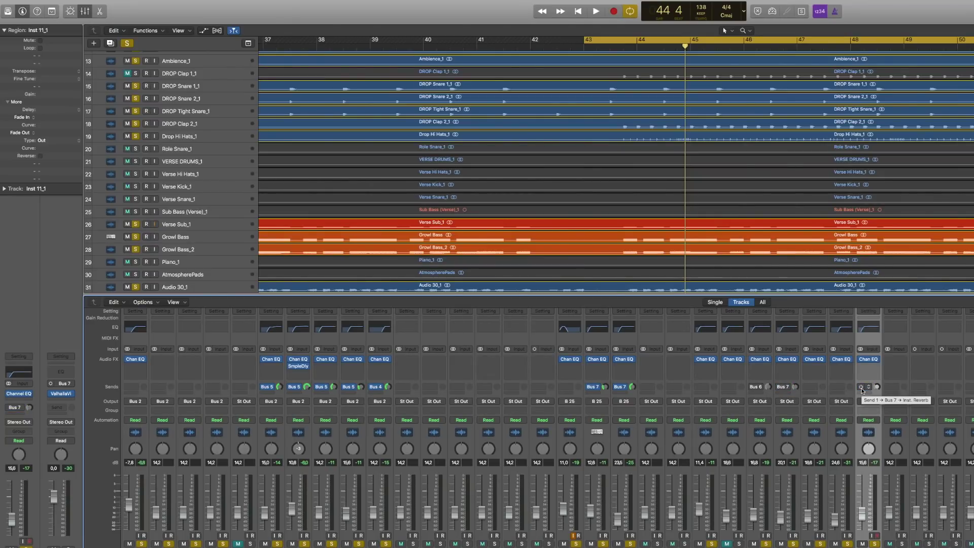
{"action": "key", "text": "space"}
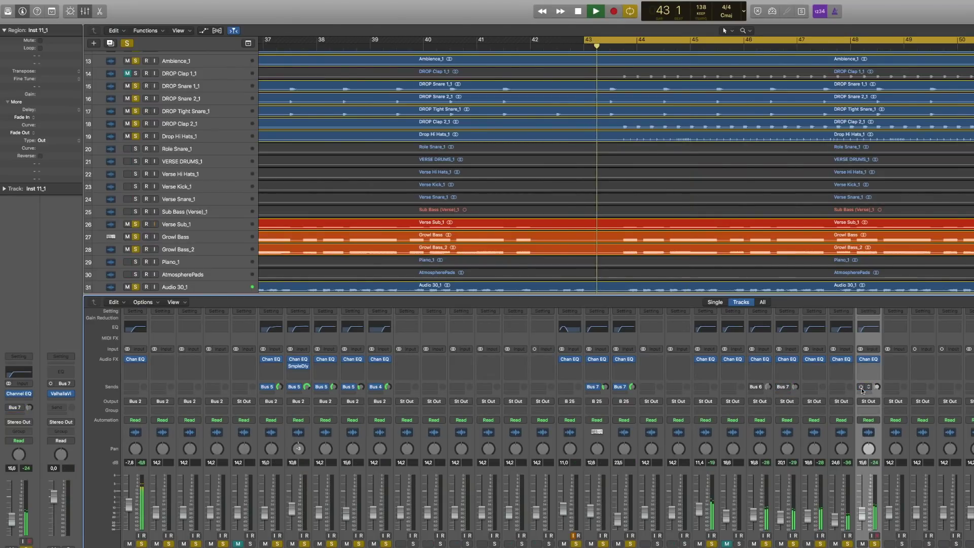